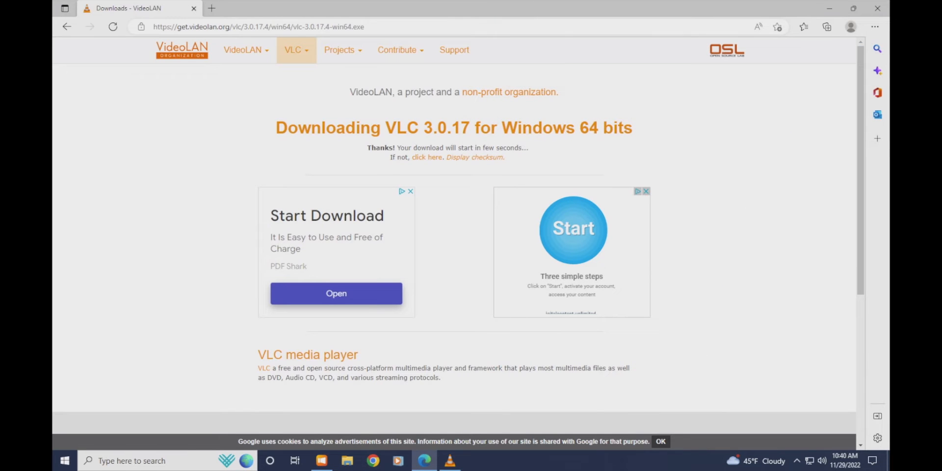
- Switch from the browser to ProPresenter and send the "Everlasting God" title slide to the audience screen
{"action": "left_click", "coordinate": [829, 8]}
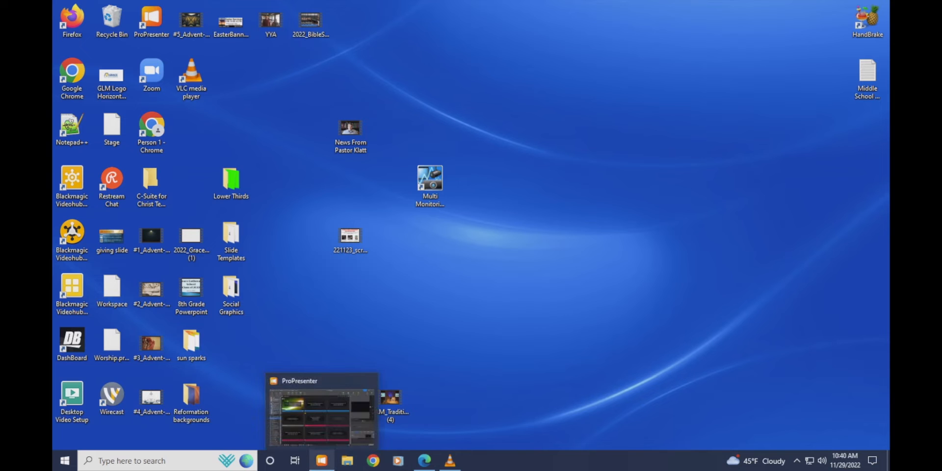
{"action": "left_click", "coordinate": [322, 460]}
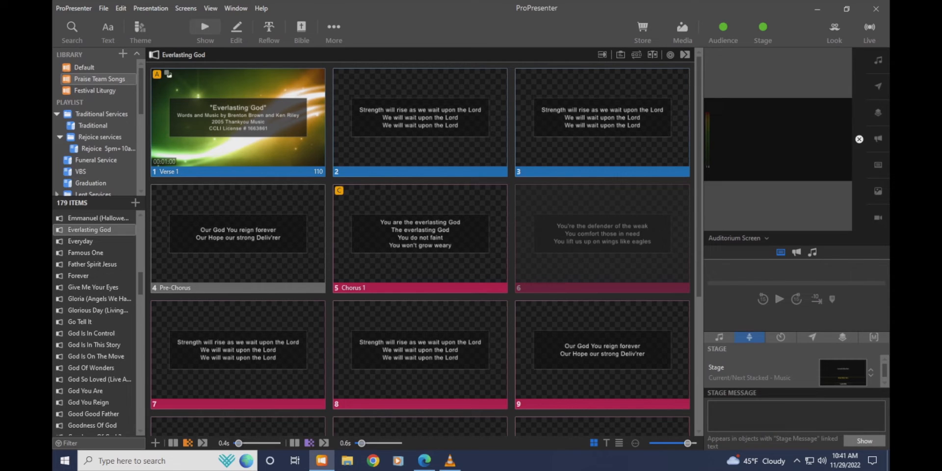
{"action": "left_click", "coordinate": [237, 117]}
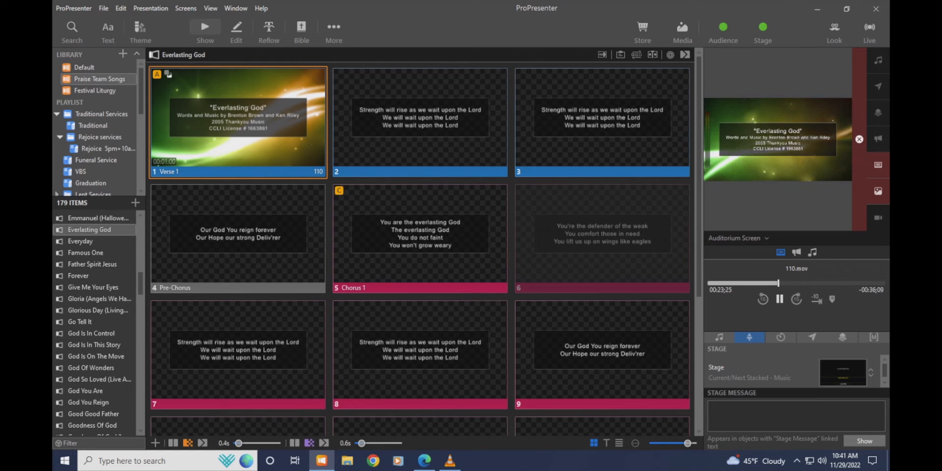
- Review how the lyrics are divided across the existing "Everlasting God" slides
{"action": "scroll", "coordinate": [420, 245], "scroll_direction": "down", "scroll_amount": 1}
{"action": "scroll", "coordinate": [419, 245], "scroll_direction": "down", "scroll_amount": 1}
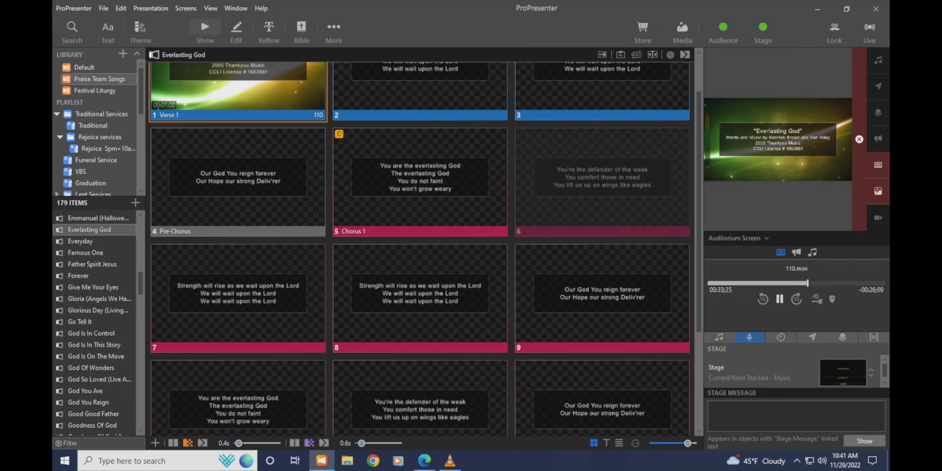
{"action": "scroll", "coordinate": [420, 248], "scroll_direction": "down", "scroll_amount": 1}
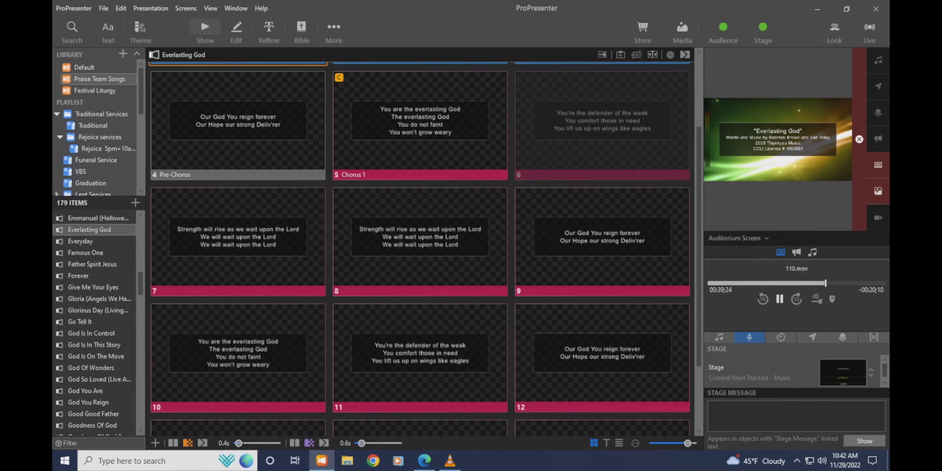
{"action": "scroll", "coordinate": [420, 248], "scroll_direction": "down", "scroll_amount": 2}
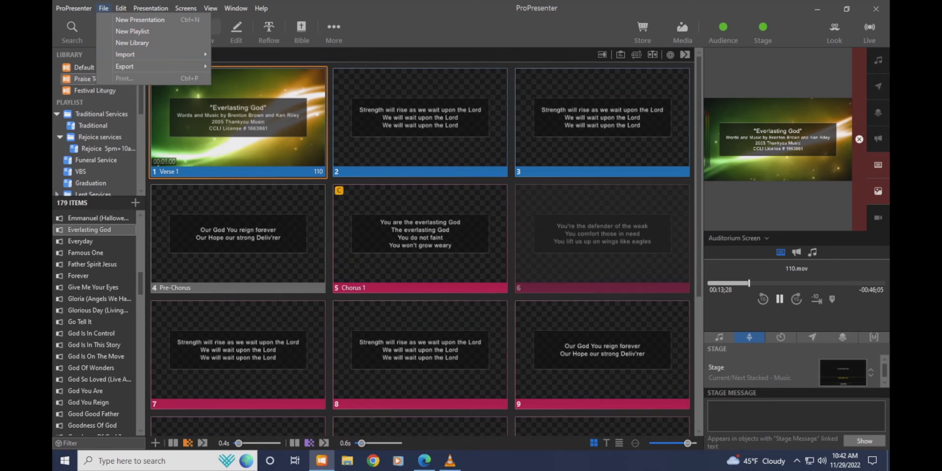
- Search SongSelect for "everlasting god" and begin importing the first "Everlasting God" result
{"action": "mouse_move", "coordinate": [133, 55]}
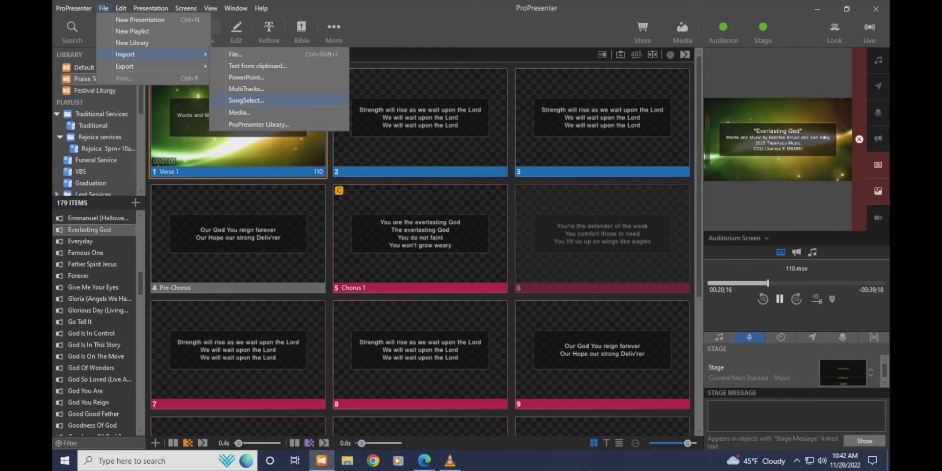
{"action": "left_click", "coordinate": [246, 100]}
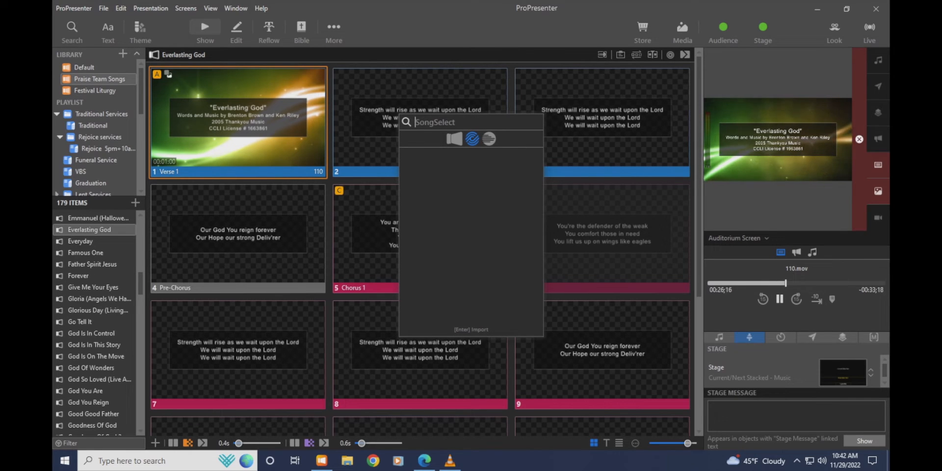
{"action": "type", "text": "everlasting god"}
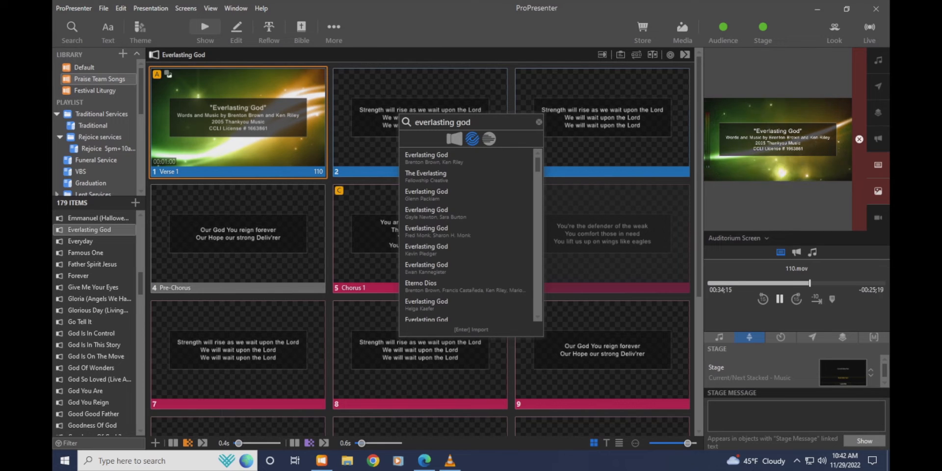
{"action": "key", "text": "Down"}
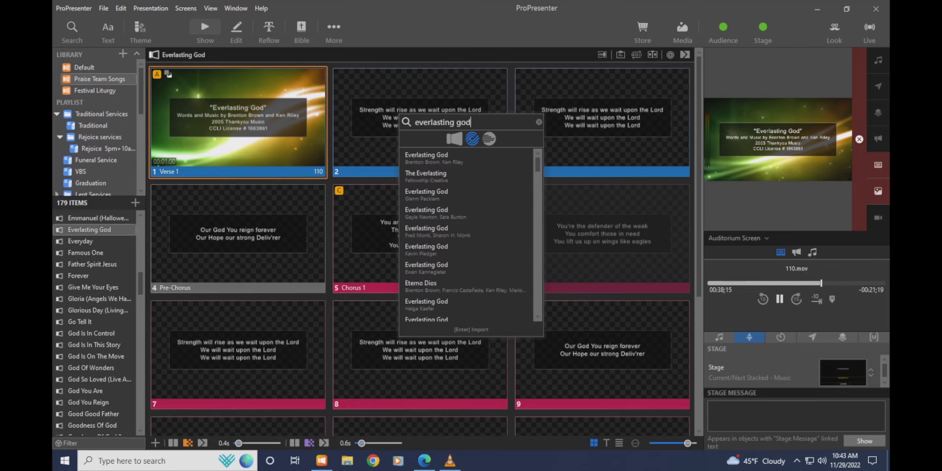
{"action": "key", "text": "Down"}
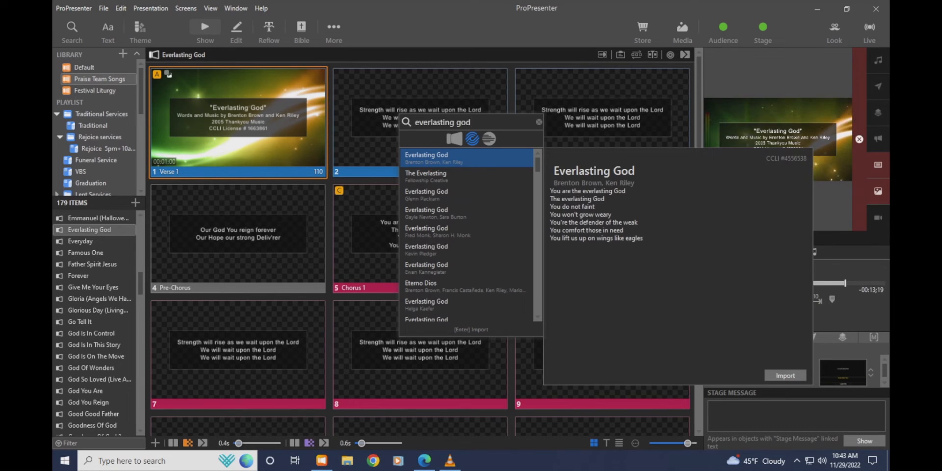
{"action": "key", "text": "Return"}
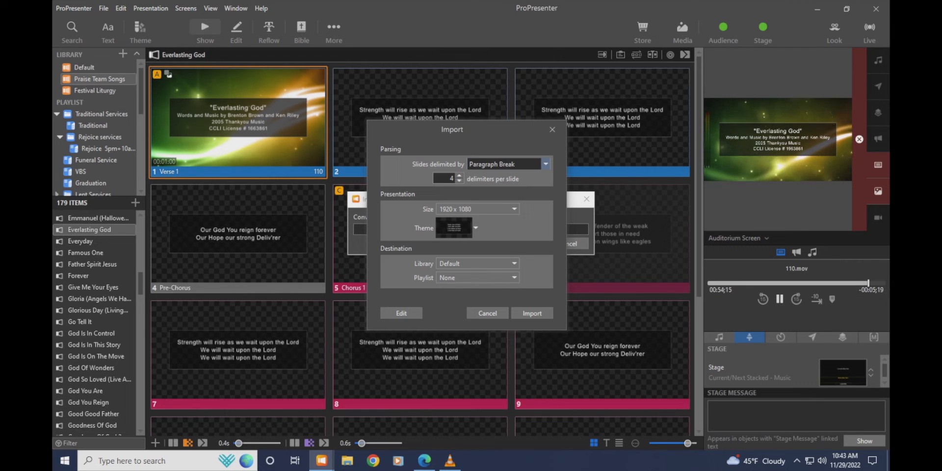
- Keep slides delimited by Paragraph Break, compare the Lyric Styles themes, and import the song into the Default library
{"action": "left_click", "coordinate": [546, 164]}
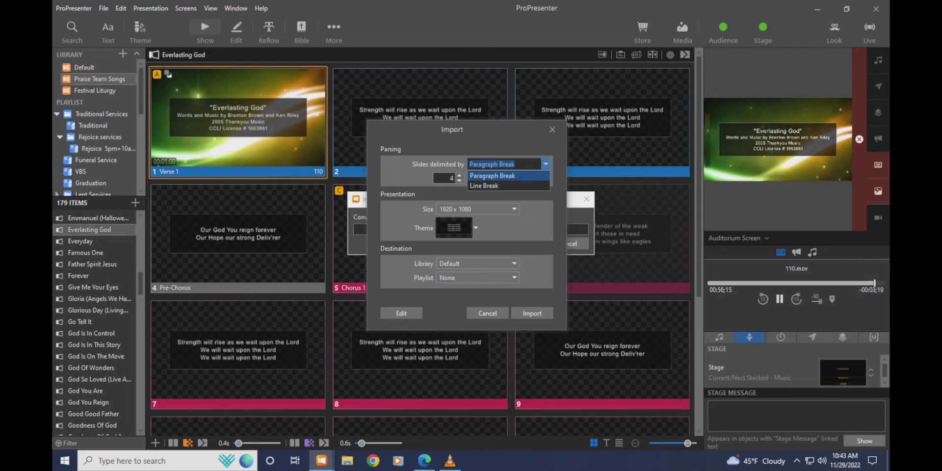
{"action": "left_click", "coordinate": [492, 176]}
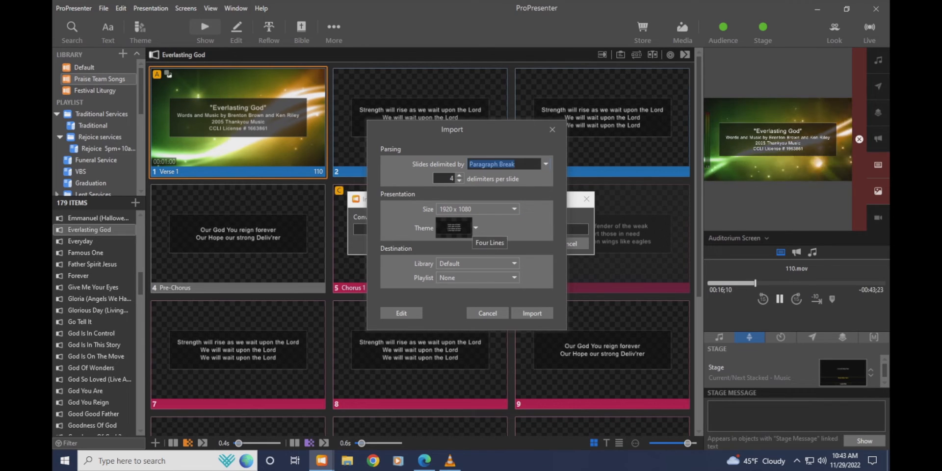
{"action": "left_click", "coordinate": [454, 228]}
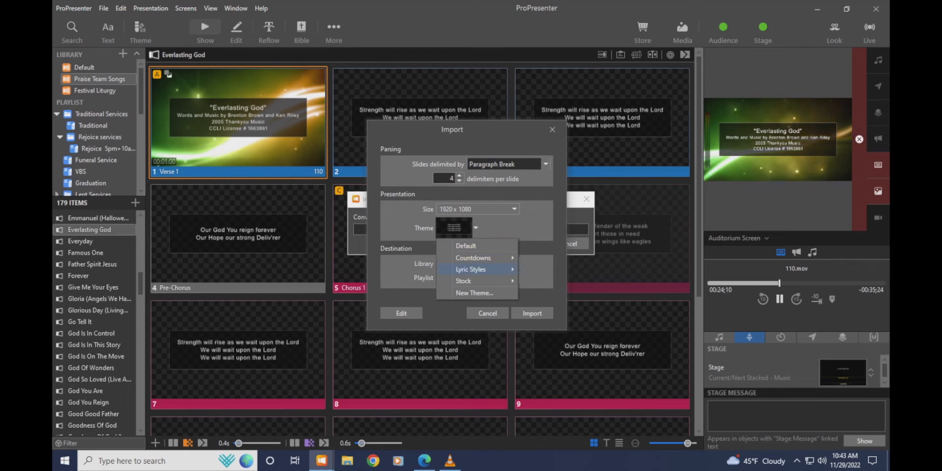
{"action": "mouse_move", "coordinate": [471, 269]}
{"action": "mouse_move", "coordinate": [548, 270]}
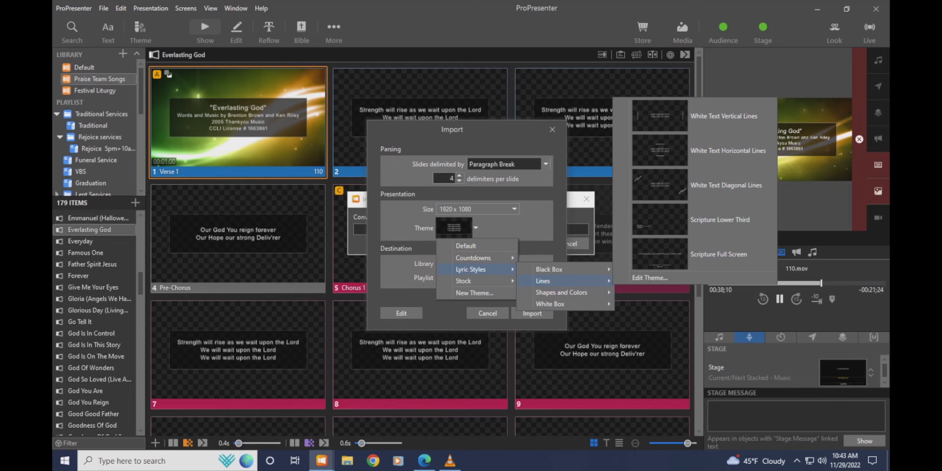
{"action": "mouse_move", "coordinate": [549, 303]}
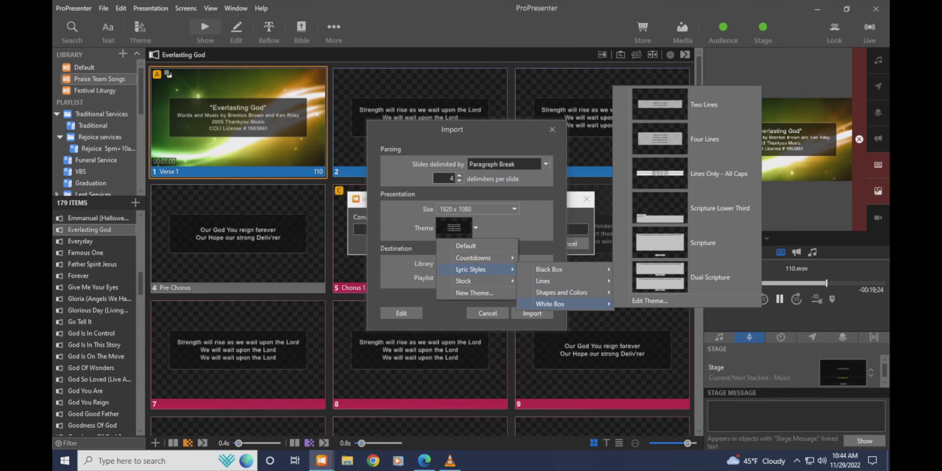
{"action": "mouse_move", "coordinate": [564, 292]}
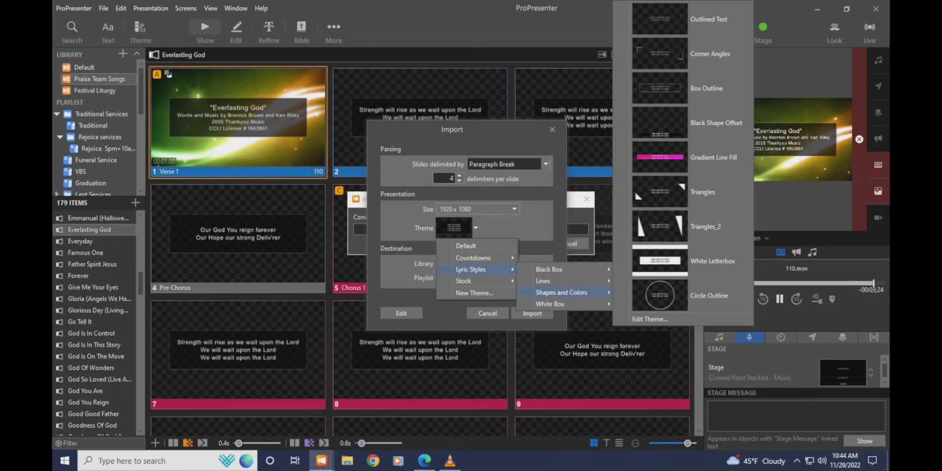
{"action": "left_click", "coordinate": [634, 190]}
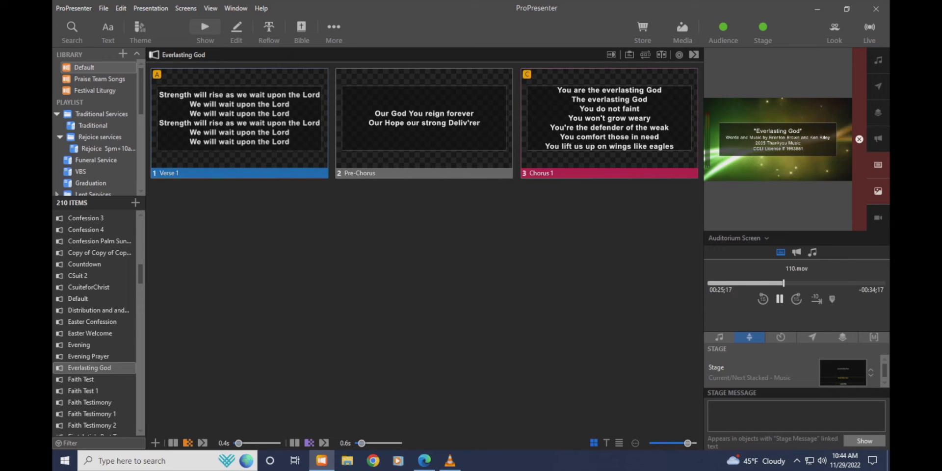
- Edit the Verse 1 slide and split it in two before the second "Strength will rise as we wait upon the Lord"
{"action": "left_click", "coordinate": [236, 31]}
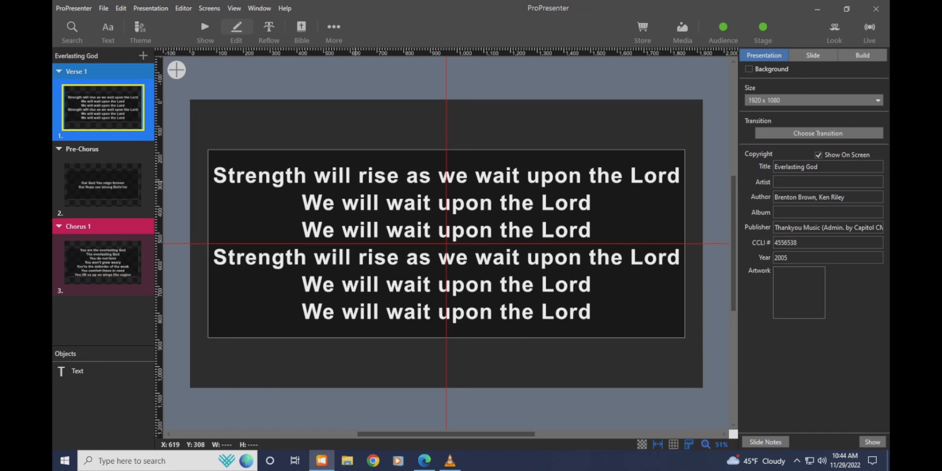
{"action": "double_click", "coordinate": [366, 175]}
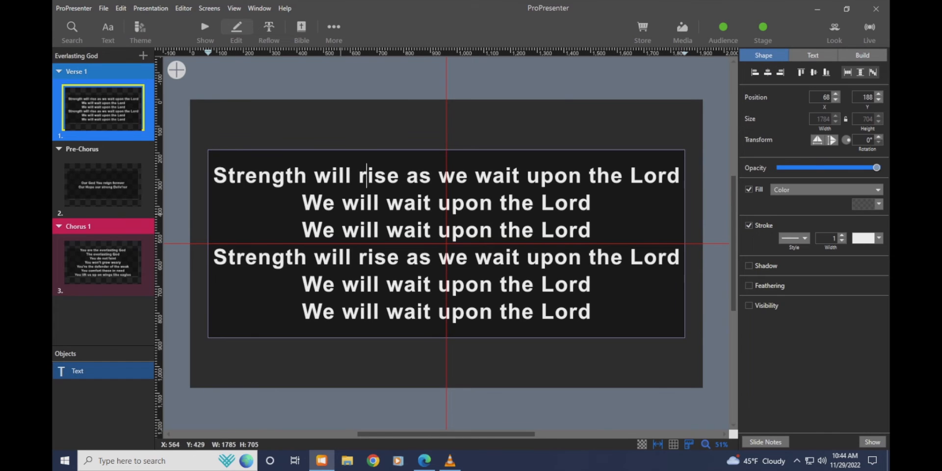
{"action": "left_click", "coordinate": [215, 257]}
{"action": "key", "text": "ctrl+Return"}
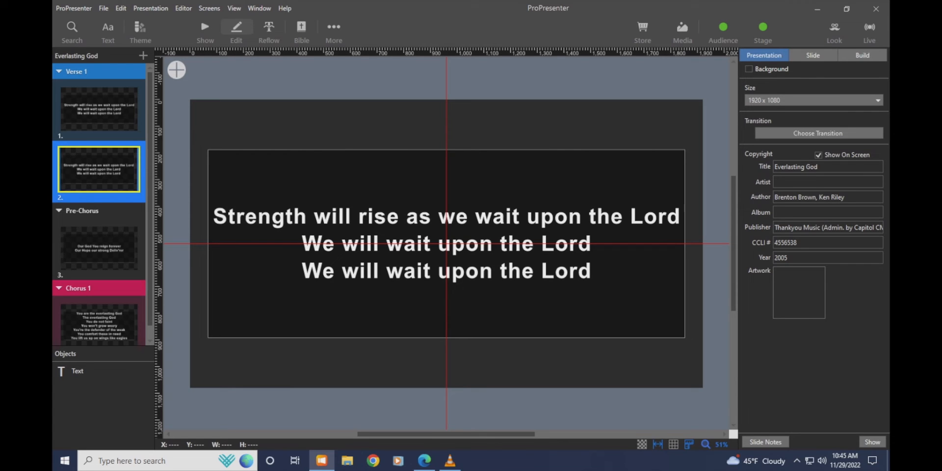
- Split the Chorus 1 slide before "You're the defender of the weak" and return to the presentation's slide overview
{"action": "left_click", "coordinate": [98, 109]}
{"action": "left_click", "coordinate": [99, 169]}
{"action": "left_click", "coordinate": [98, 110]}
{"action": "left_click", "coordinate": [99, 170]}
{"action": "left_click", "coordinate": [98, 248]}
{"action": "scroll", "coordinate": [99, 236], "scroll_direction": "down", "scroll_amount": 1}
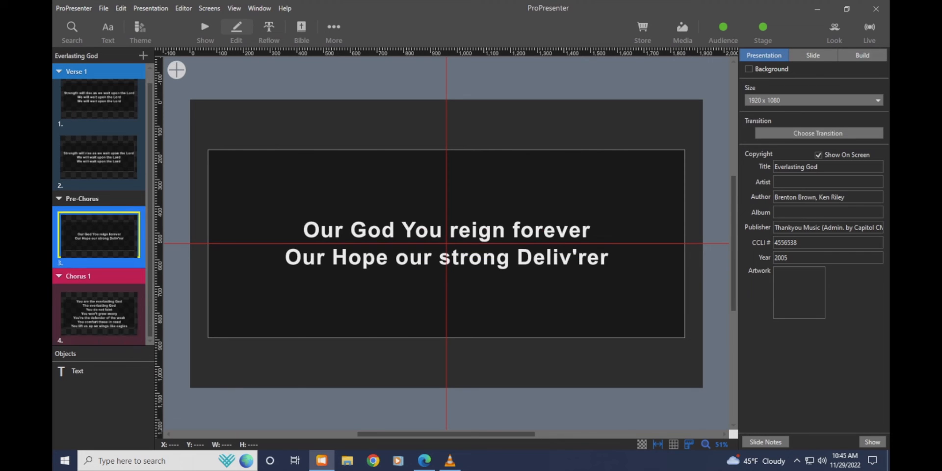
{"action": "left_click", "coordinate": [98, 314]}
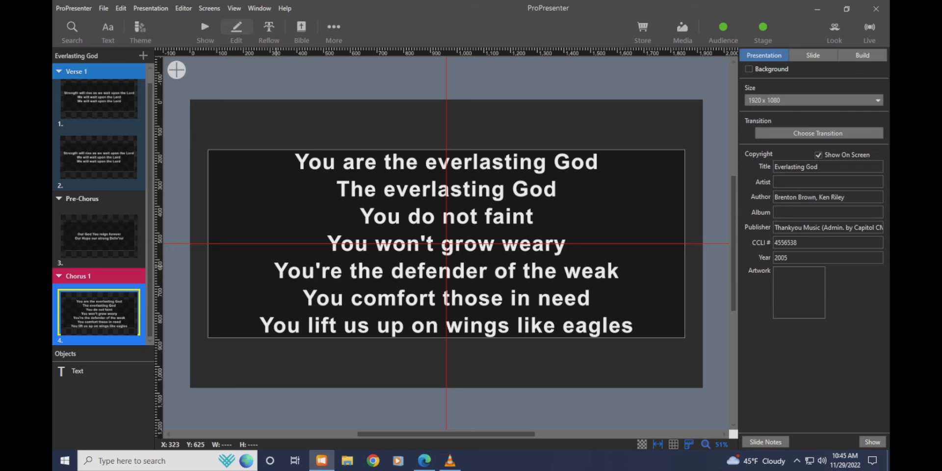
{"action": "double_click", "coordinate": [274, 268]}
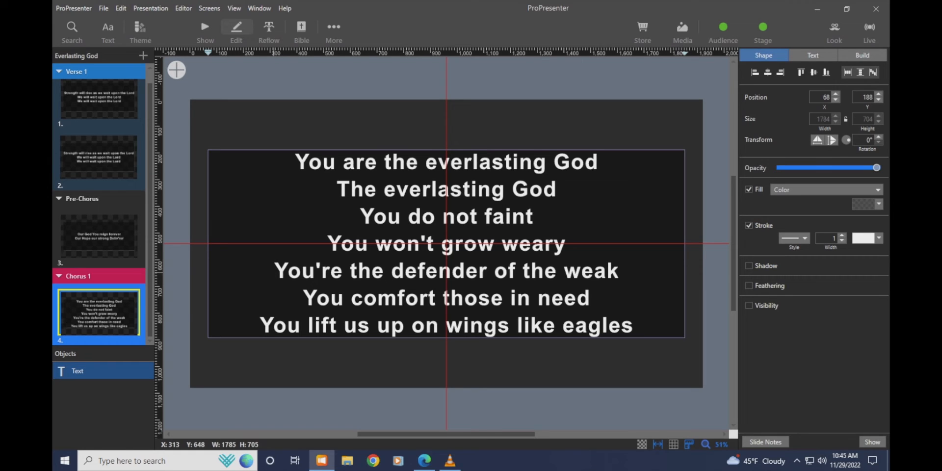
{"action": "key", "text": "ctrl+Return"}
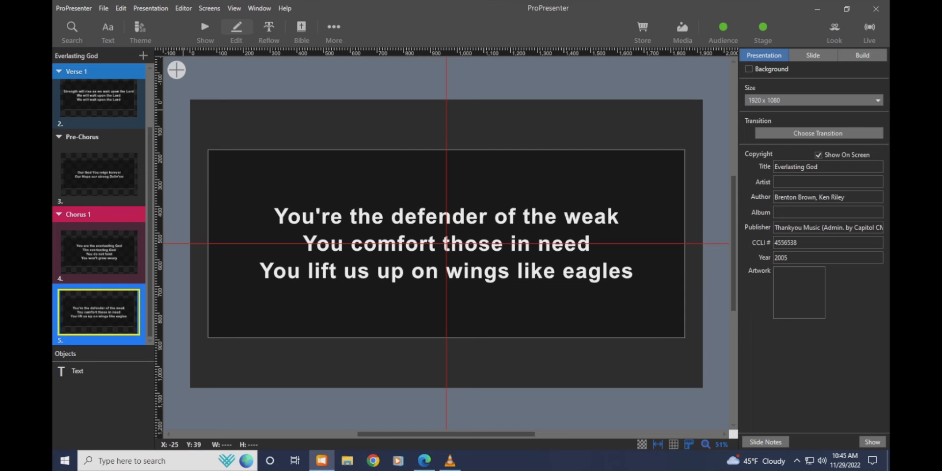
{"action": "left_click", "coordinate": [205, 30]}
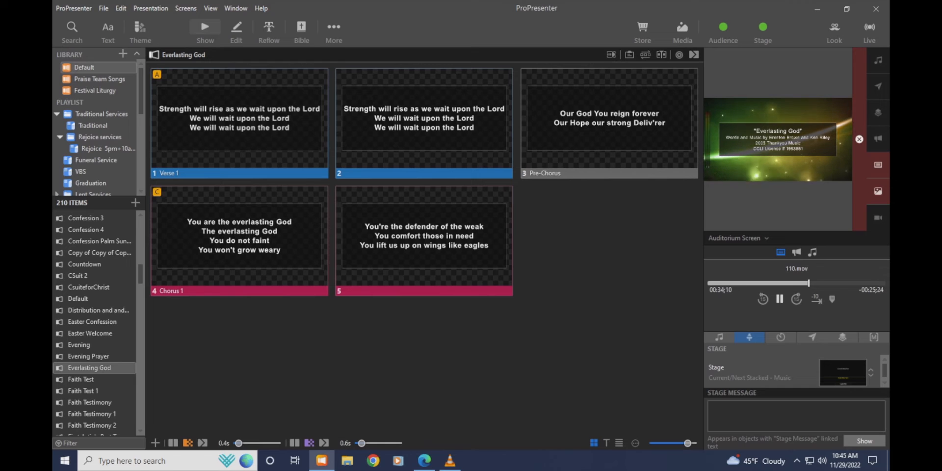
- Add a blank slide after the last chorus slide and assign it to the Intro group
{"action": "key", "text": "Left"}
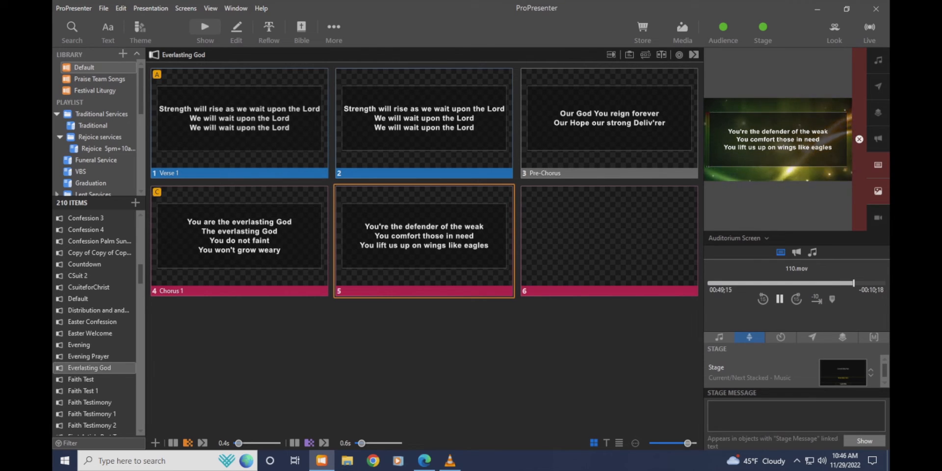
{"action": "key", "text": "Right"}
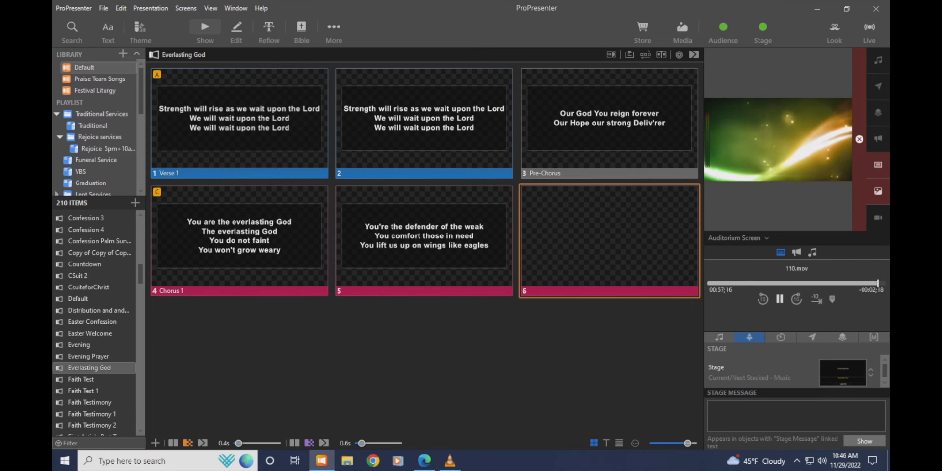
{"action": "right_click", "coordinate": [612, 235]}
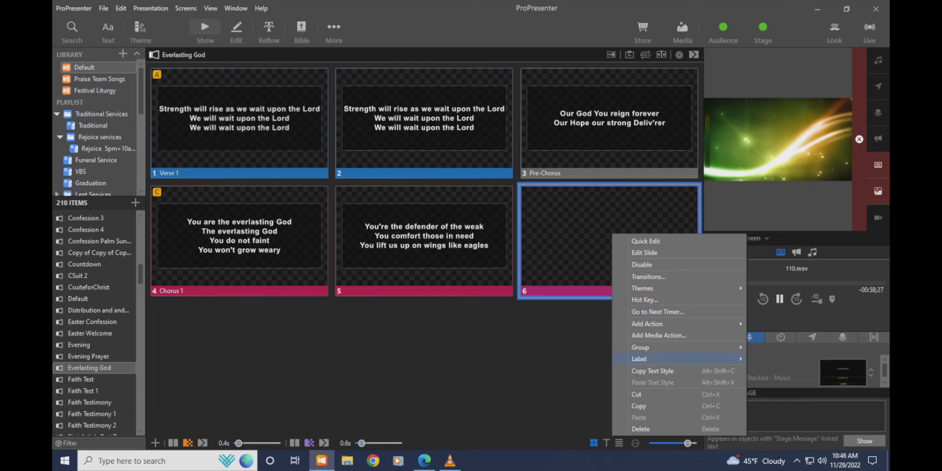
{"action": "mouse_move", "coordinate": [657, 346]}
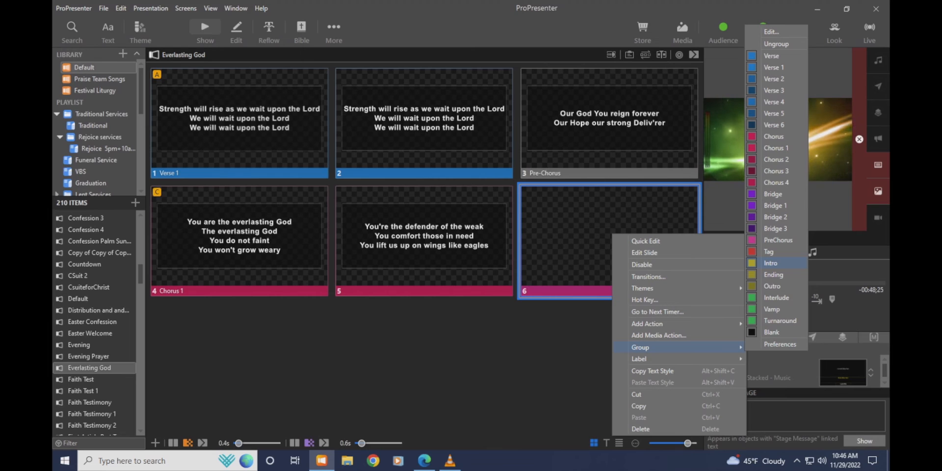
{"action": "left_click", "coordinate": [772, 263]}
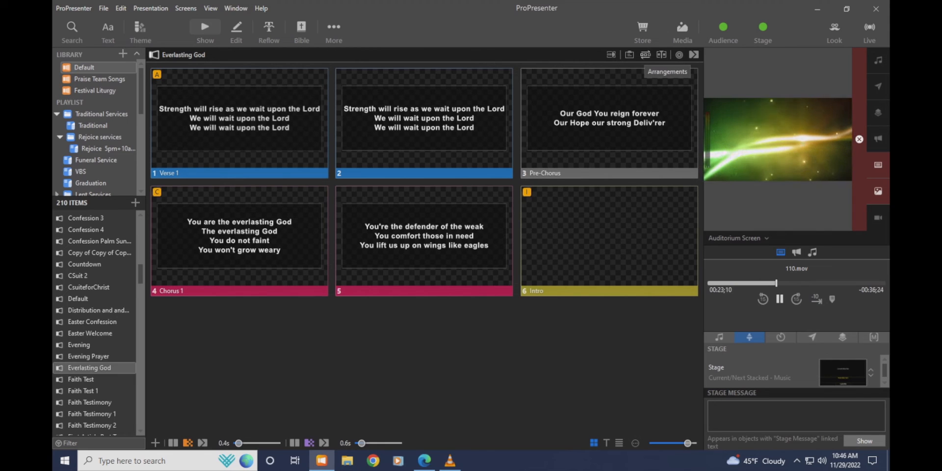
- Show the song's arrangements and create a new arrangement named "Marrs"
{"action": "left_click", "coordinate": [645, 54]}
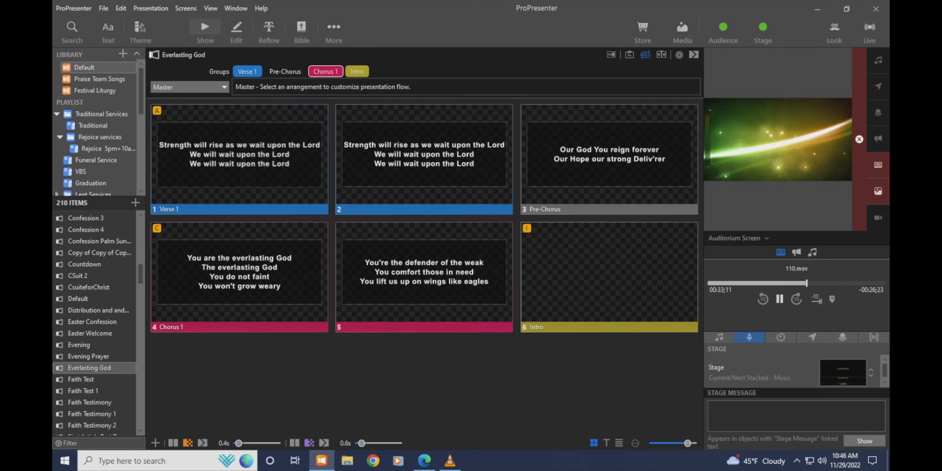
{"action": "left_click", "coordinate": [224, 87]}
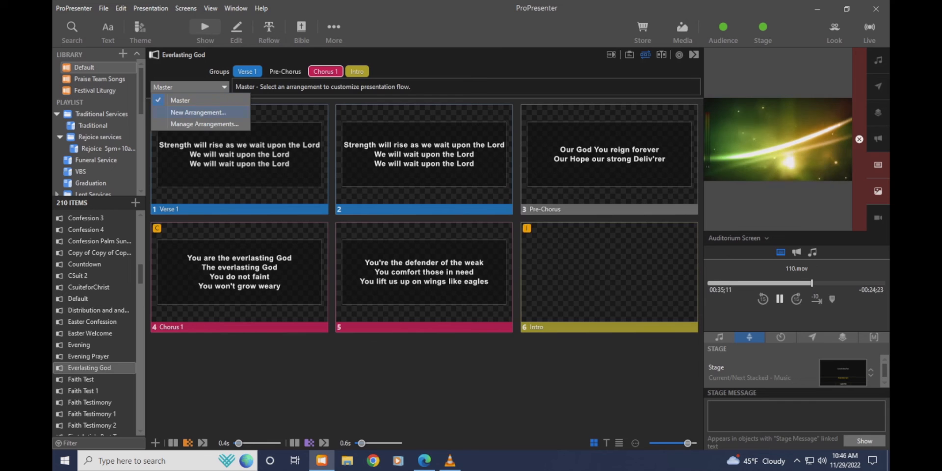
{"action": "left_click", "coordinate": [197, 113]}
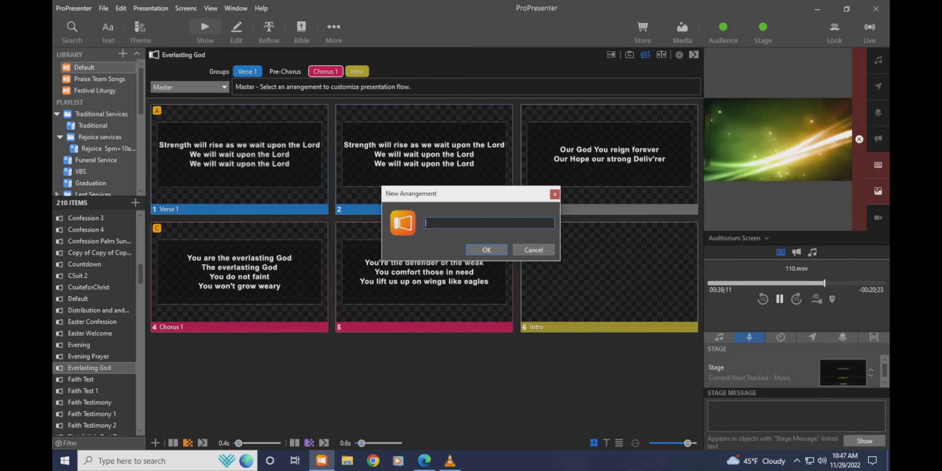
{"action": "type", "text": "Marrs"}
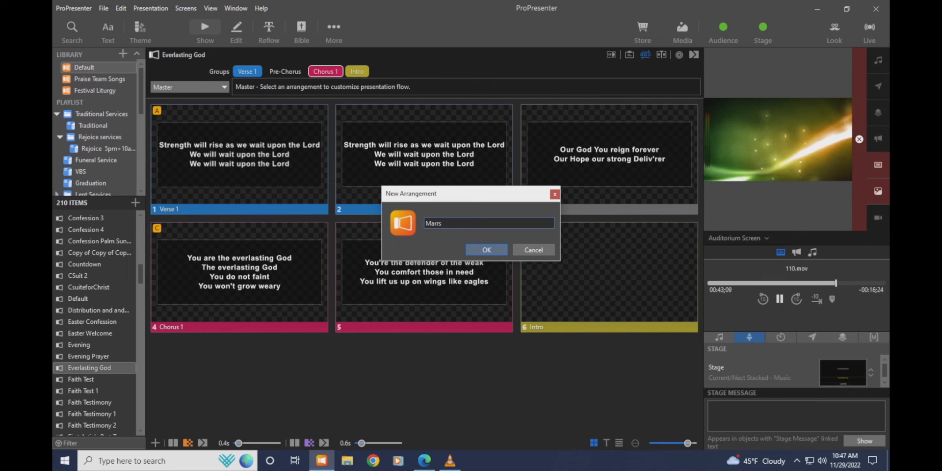
{"action": "key", "text": "Return"}
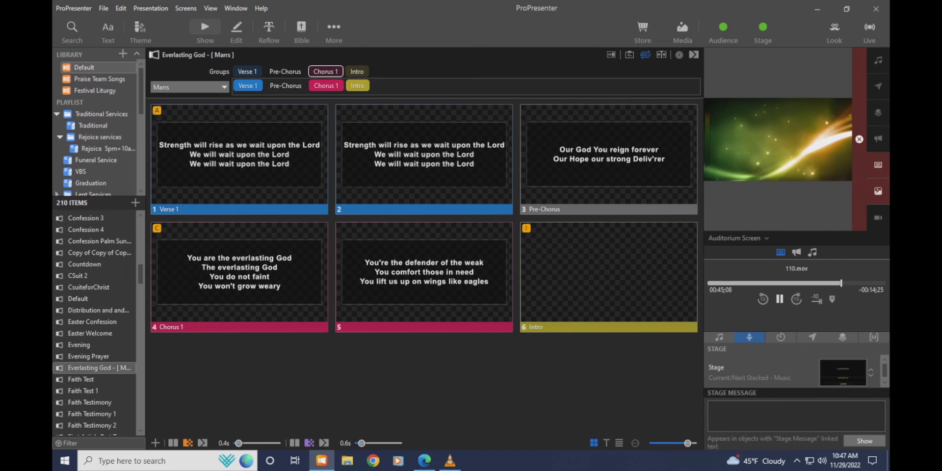
- Order the arrangement as Intro, Verse 1, Verse 1, Pre-Chorus, Chorus 1, Verse 1, Pre-Chorus, Chorus 1, Chorus 1, and review its slides
{"action": "left_click_drag", "start_coordinate": [365, 86], "coordinate": [240, 86]}
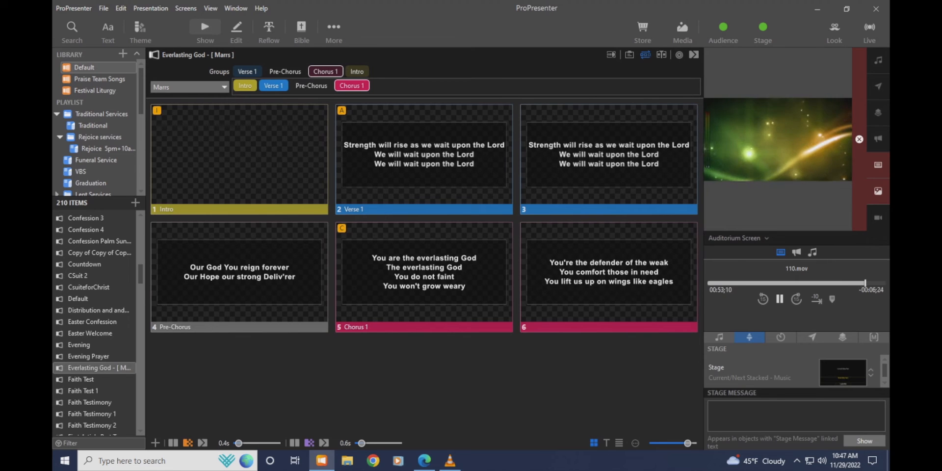
{"action": "mouse_move", "coordinate": [273, 85]}
{"action": "left_mouse_down"}
{"action": "mouse_move", "coordinate": [292, 85]}
{"action": "mouse_move", "coordinate": [248, 72]}
{"action": "mouse_move", "coordinate": [283, 86]}
{"action": "left_mouse_up"}
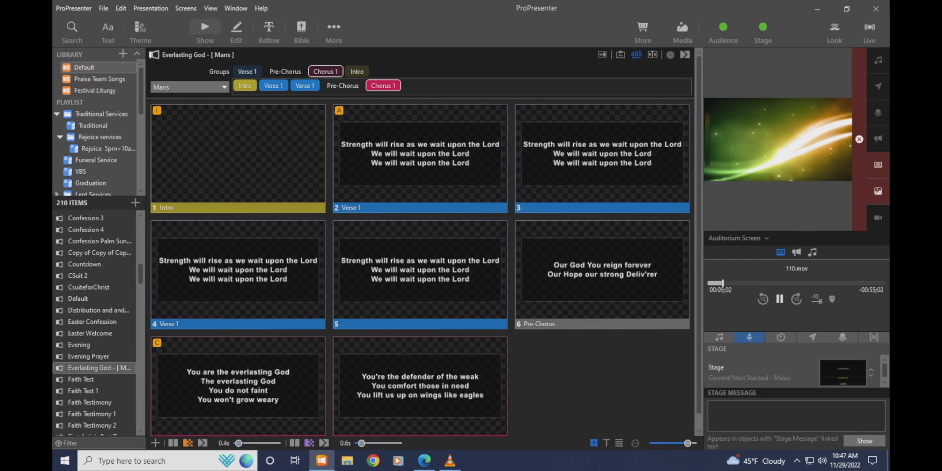
{"action": "left_click_drag", "start_coordinate": [247, 72], "coordinate": [415, 86]}
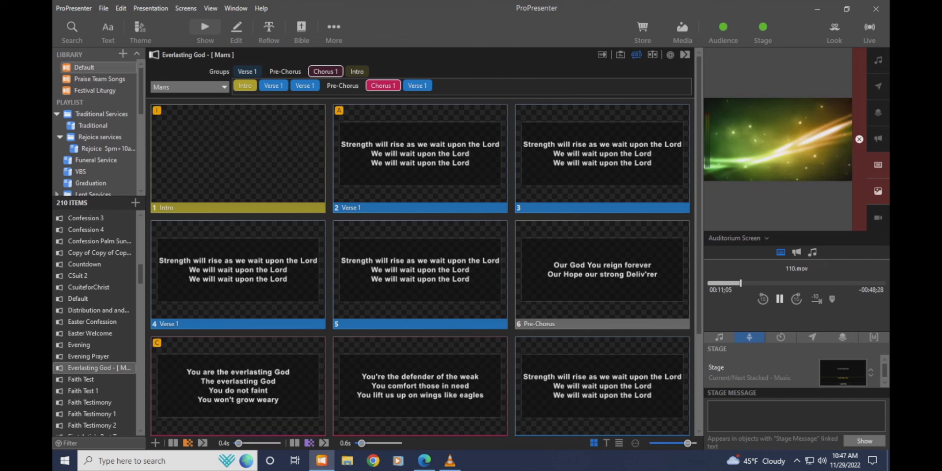
{"action": "left_click_drag", "start_coordinate": [285, 71], "coordinate": [449, 86]}
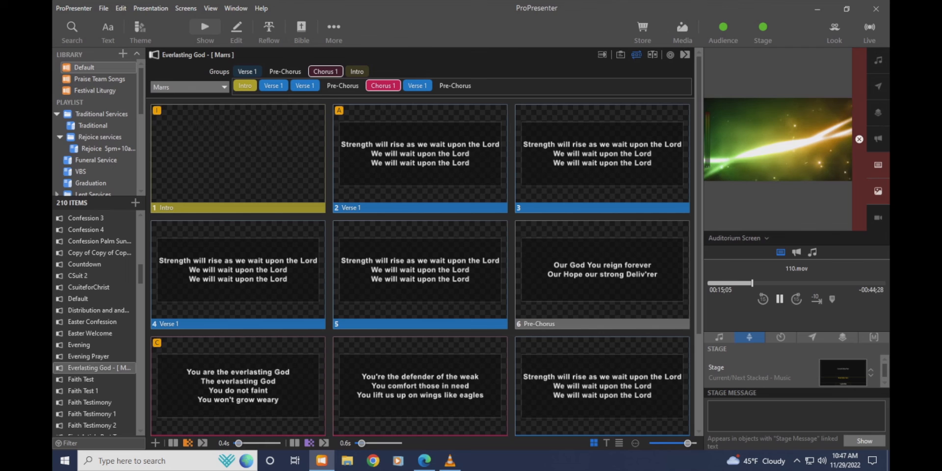
{"action": "left_click_drag", "start_coordinate": [325, 72], "coordinate": [491, 86]}
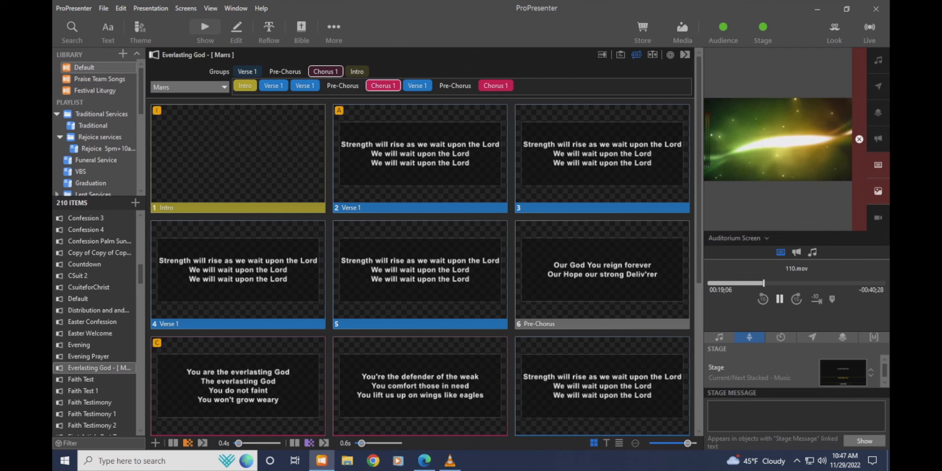
{"action": "left_click_drag", "start_coordinate": [325, 71], "coordinate": [542, 86]}
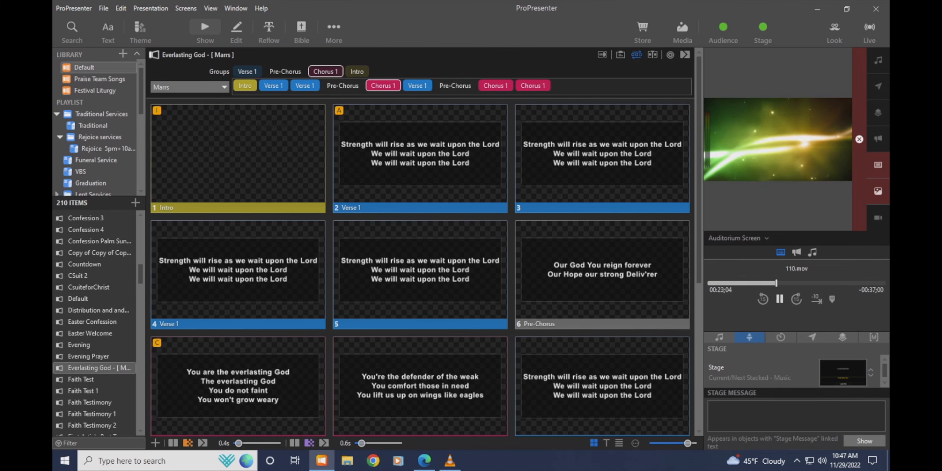
{"action": "scroll", "coordinate": [421, 268], "scroll_direction": "down", "scroll_amount": 3}
{"action": "scroll", "coordinate": [420, 267], "scroll_direction": "up", "scroll_amount": 5}
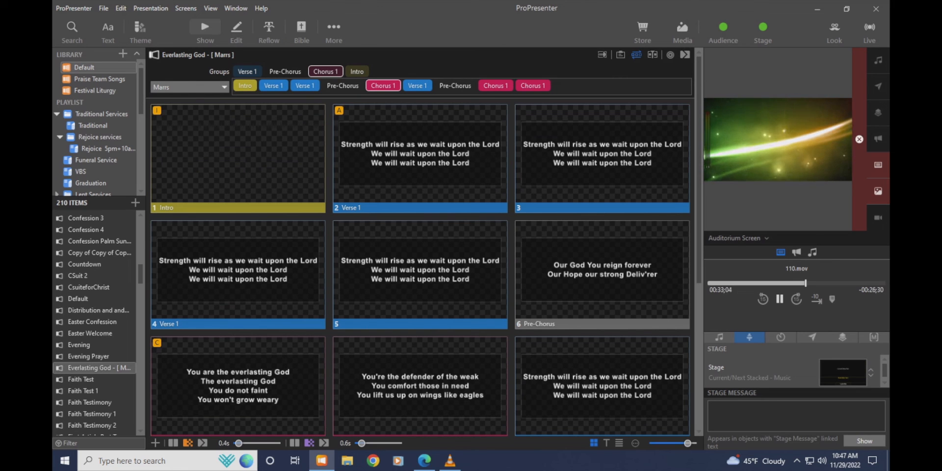
{"action": "scroll", "coordinate": [419, 245], "scroll_direction": "down", "scroll_amount": 2}
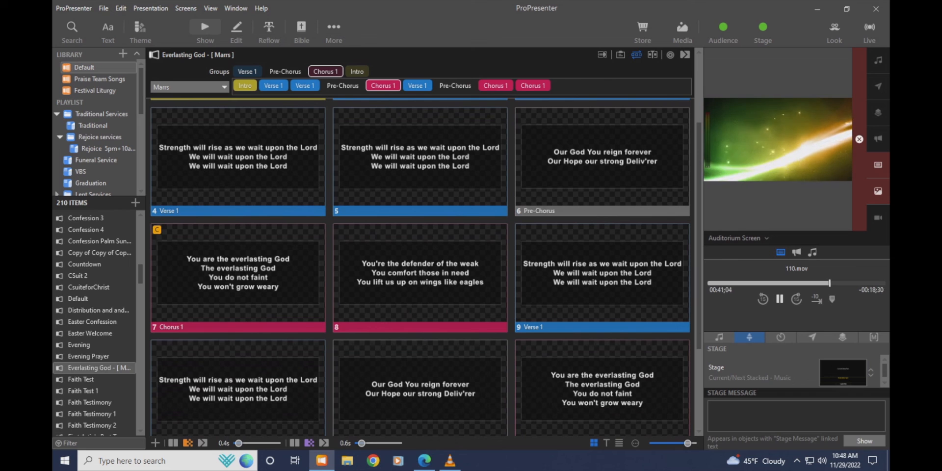
{"action": "scroll", "coordinate": [420, 266], "scroll_direction": "up", "scroll_amount": 2}
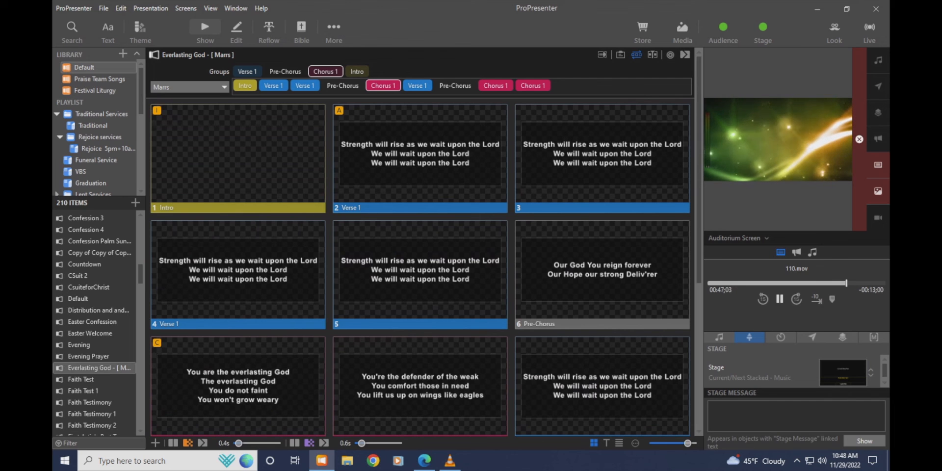
- Open the blank Intro slide for editing and replace its placeholder text with "Everlasting God"
{"action": "left_click", "coordinate": [236, 29]}
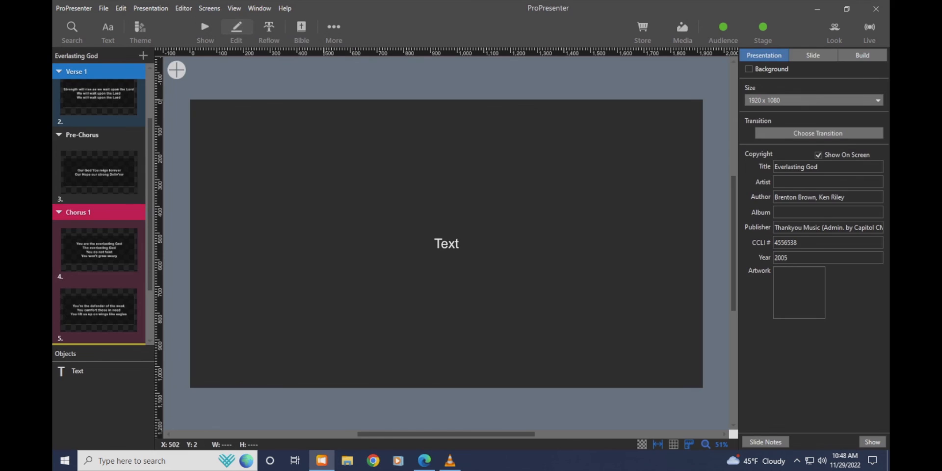
{"action": "double_click", "coordinate": [450, 238]}
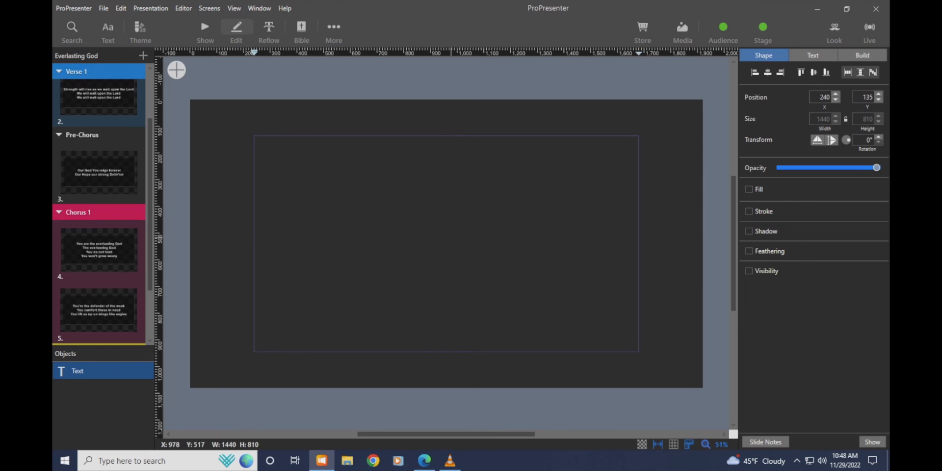
{"action": "type", "text": "Everlasting God"}
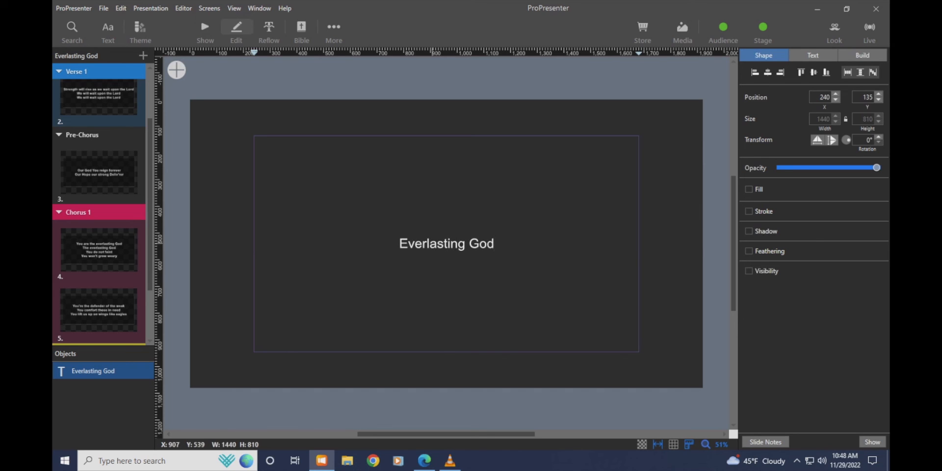
- Format the "Everlasting God" title on the Intro slide at size 147 in bold italic
{"action": "left_click_drag", "start_coordinate": [399, 243], "coordinate": [494, 243]}
{"action": "left_click", "coordinate": [812, 55]}
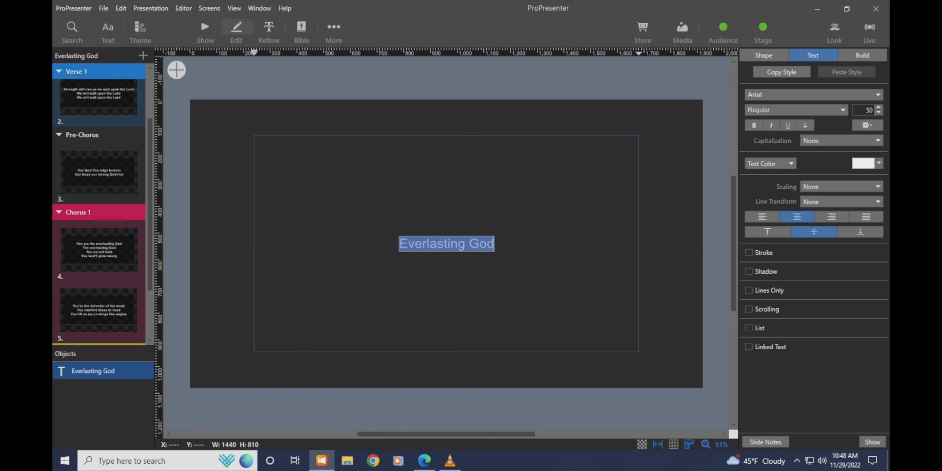
{"action": "left_click", "coordinate": [878, 107]}
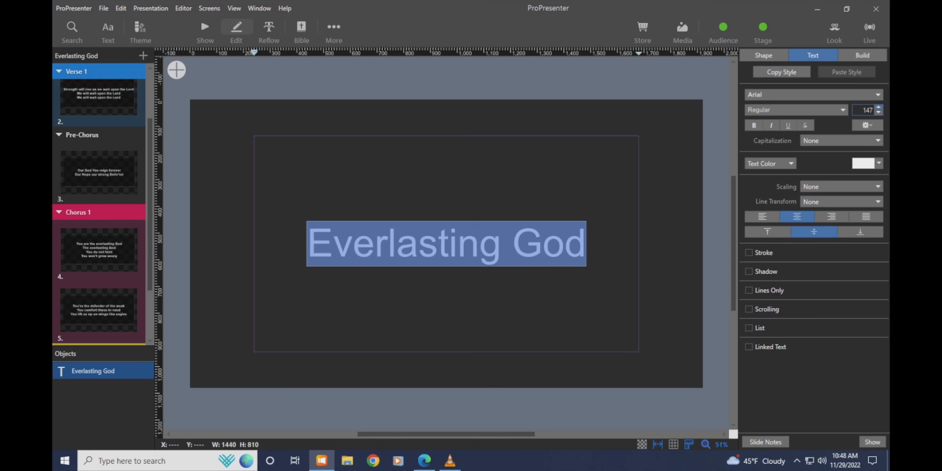
{"action": "key", "text": "ctrl+b"}
{"action": "key", "text": "ctrl+i"}
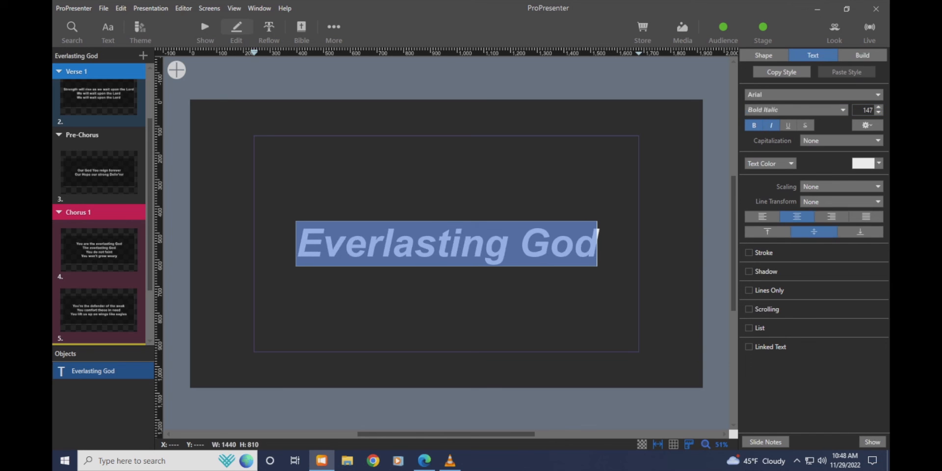
{"action": "left_click", "coordinate": [661, 179]}
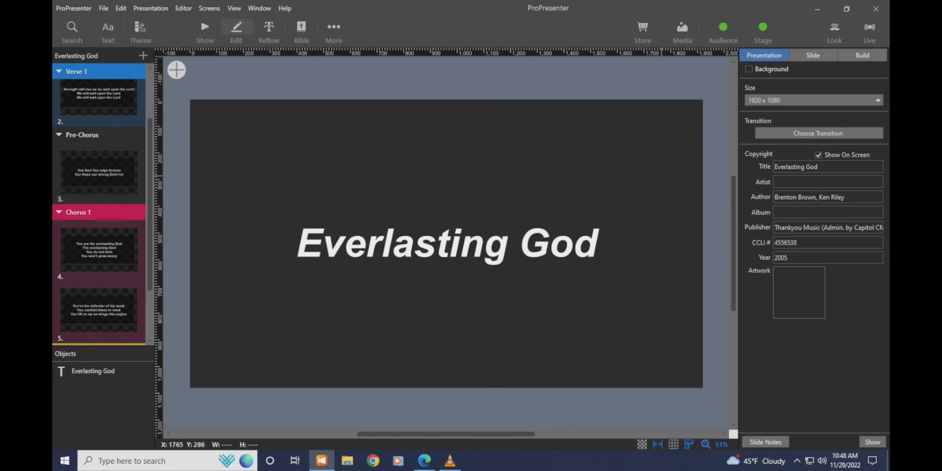